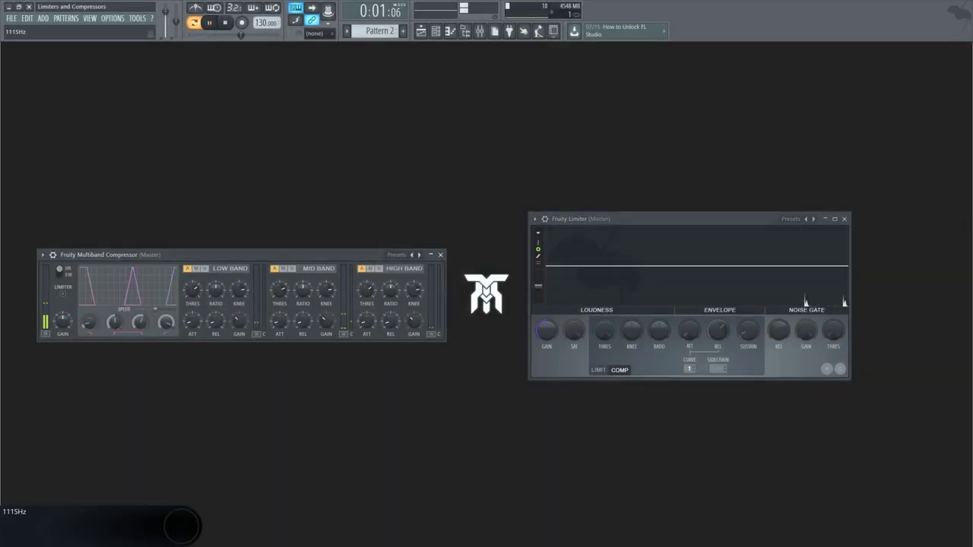
Set the multiband compressor's lower crossover to about 34 Hz and the upper one to about 7438 Hz during playback, and stop playback.
drag(116, 323, 115, 362)
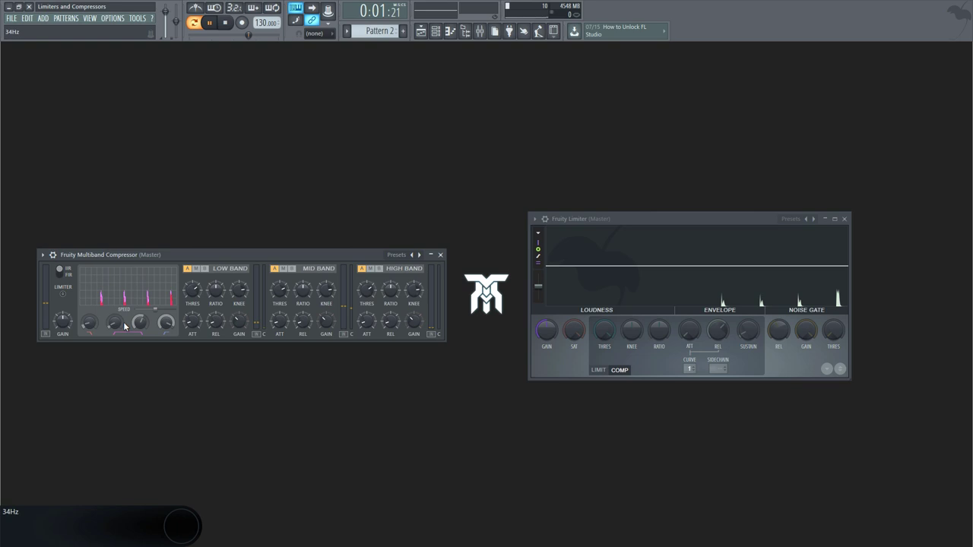
drag(126, 325, 126, 304)
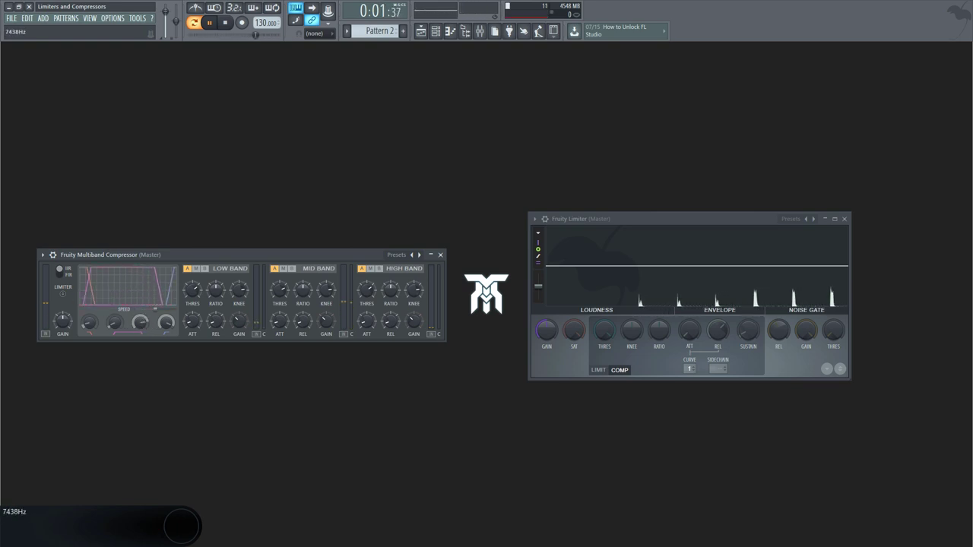
key(space)
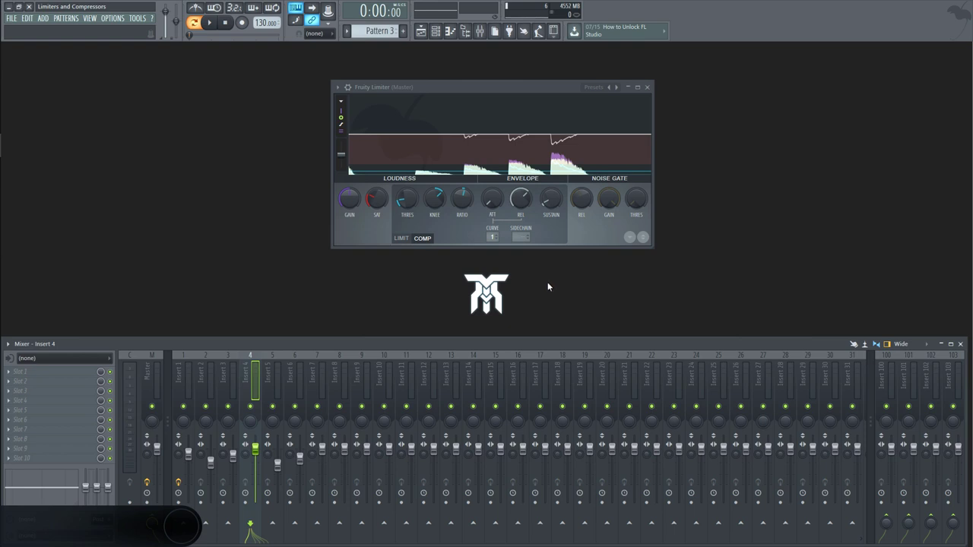
Reset the volume faders of mixer inserts 1 to 6 to 100% (0.0 dB).
drag(189, 454, 189, 448)
drag(211, 463, 210, 461)
click(233, 457)
click(256, 455)
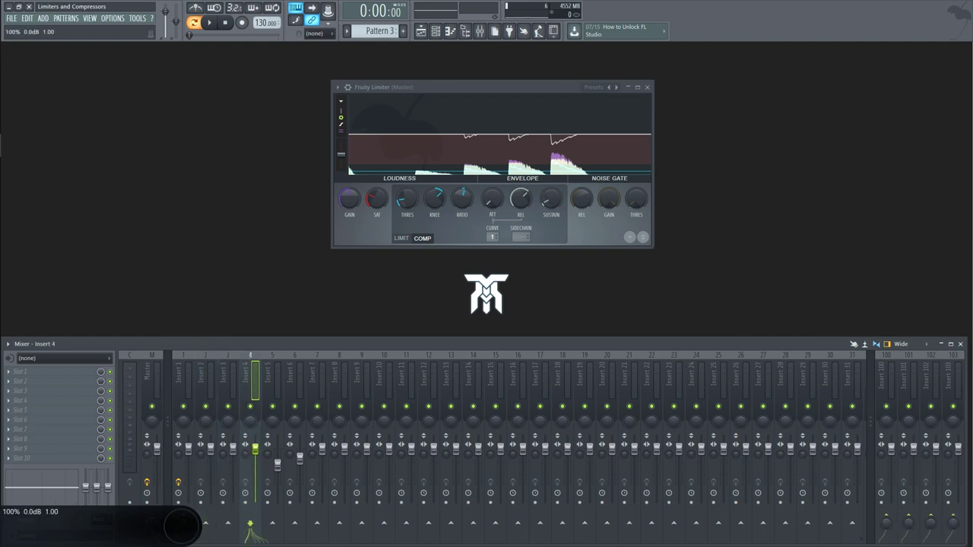
click(277, 460)
click(300, 455)
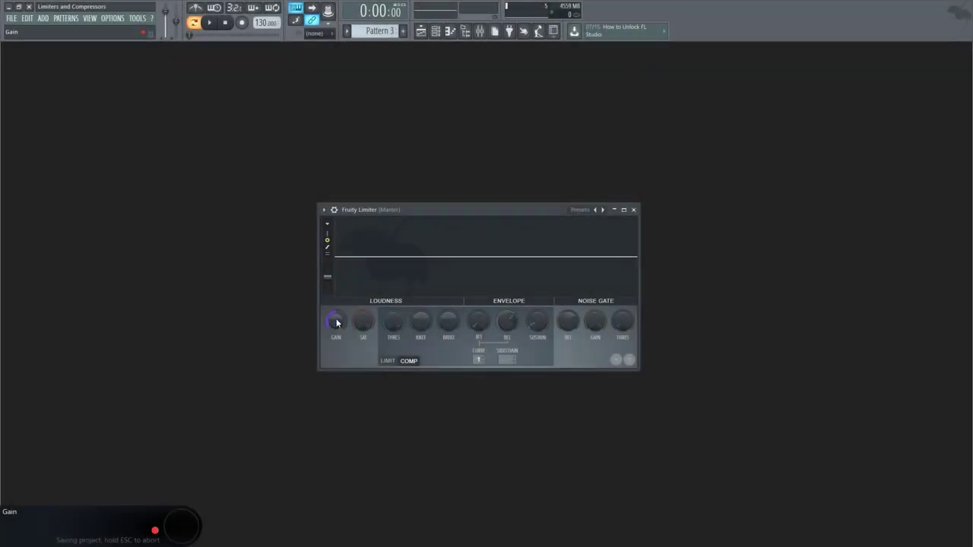
Try a changed gain on the master Fruity Limiter and restore it, sounding a test note at each setting.
drag(335, 321, 336, 292)
key(z)
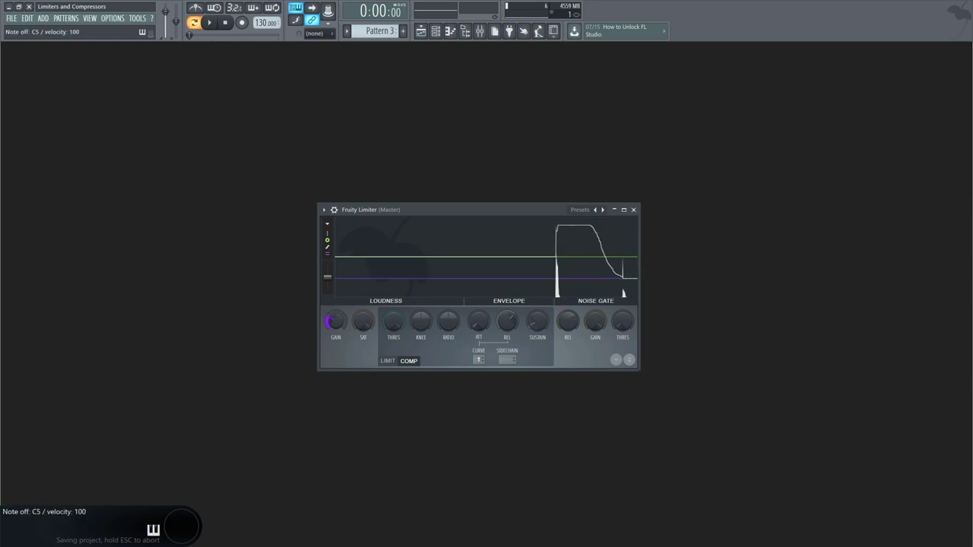
mouse_move(335, 321)
mouse_down()
mouse_move(336, 342)
mouse_move(335, 333)
mouse_up()
key(z)
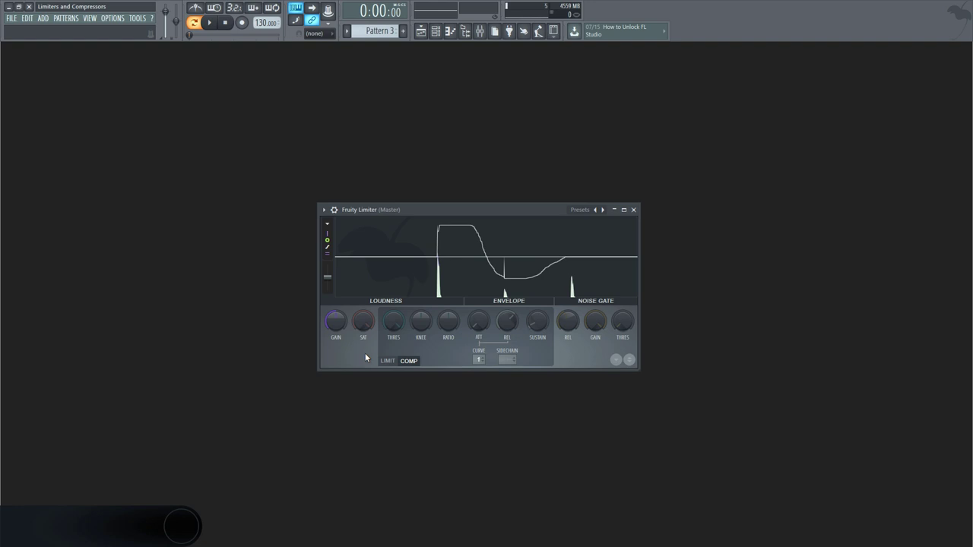
Show the Fruity Limiter's LIMIT controls, return to COMP, and try the soft saturation threshold with a test note.
click(387, 362)
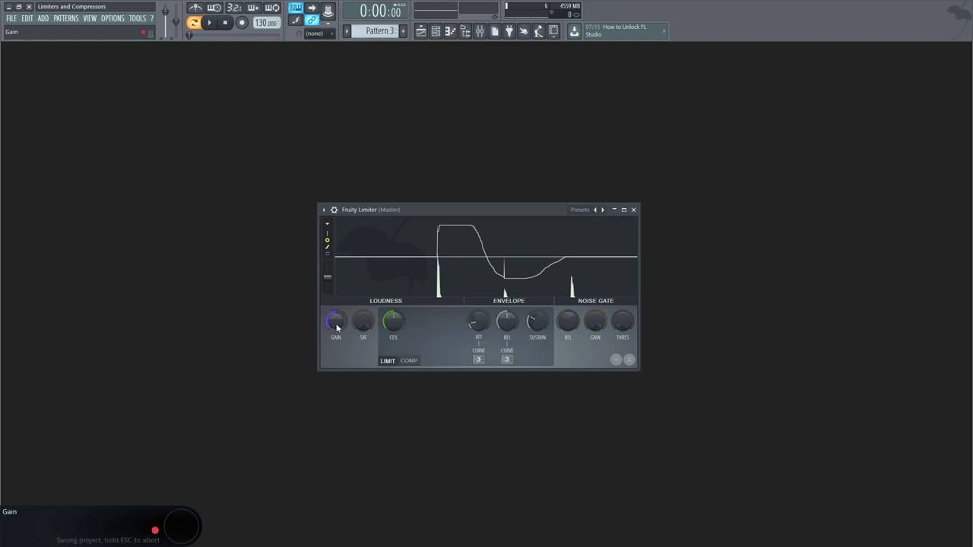
click(409, 361)
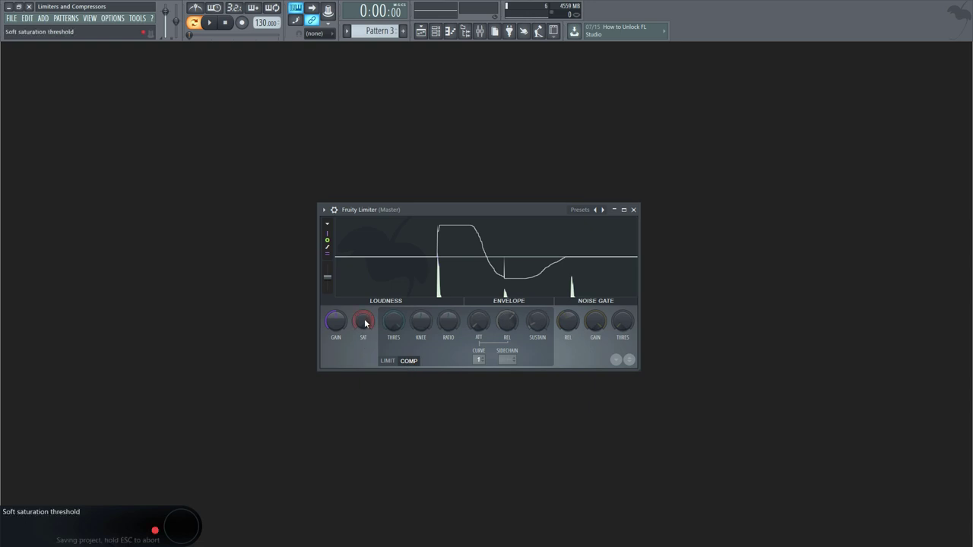
mouse_move(364, 323)
mouse_down()
mouse_move(365, 348)
mouse_move(363, 319)
mouse_up()
key(z)
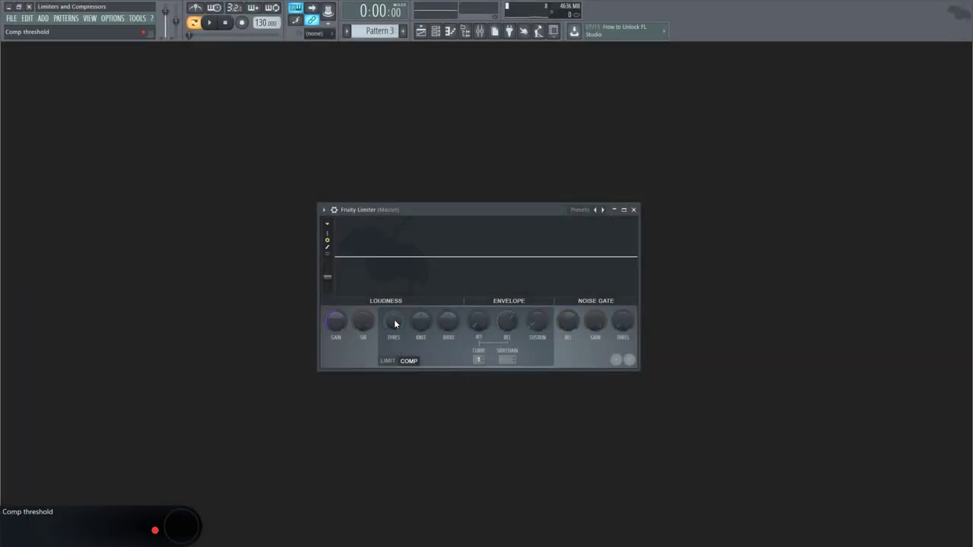
Adjust the compressor threshold in two stages, sounding a test note after each change.
drag(394, 324, 394, 352)
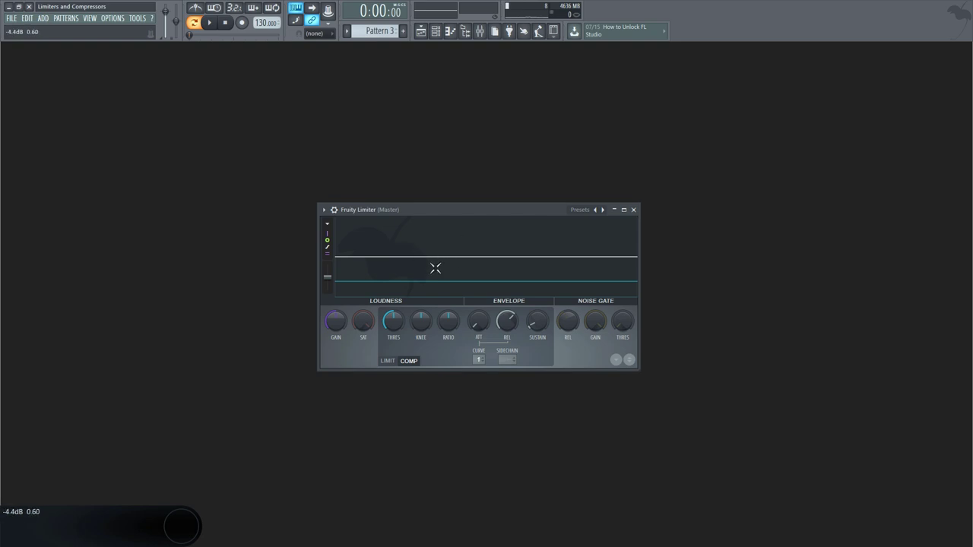
key(q)
drag(398, 325, 398, 352)
key(q)
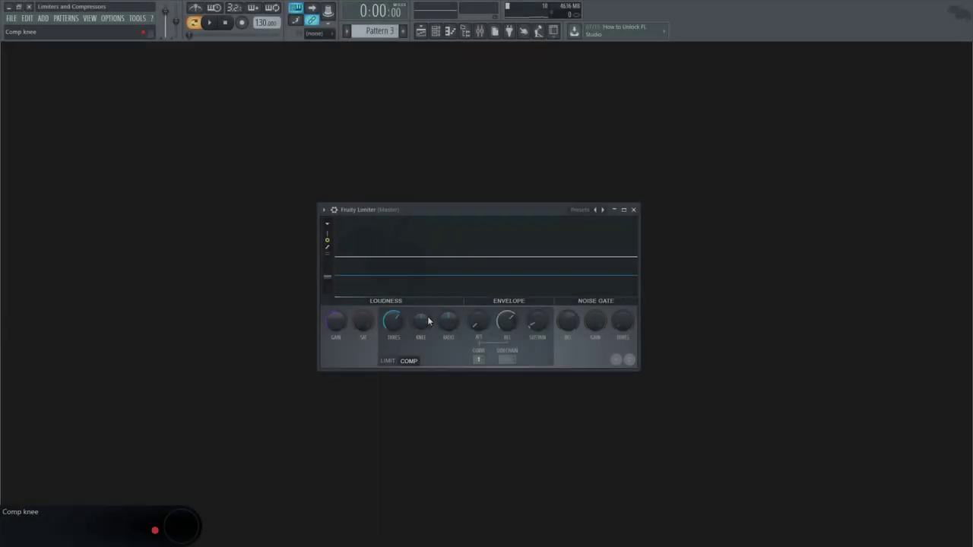
Try the compressor's knee control and a ratio of about 1.5:1, and return the ratio to its default.
mouse_move(421, 321)
mouse_down()
mouse_move(420, 344)
mouse_move(421, 321)
mouse_up()
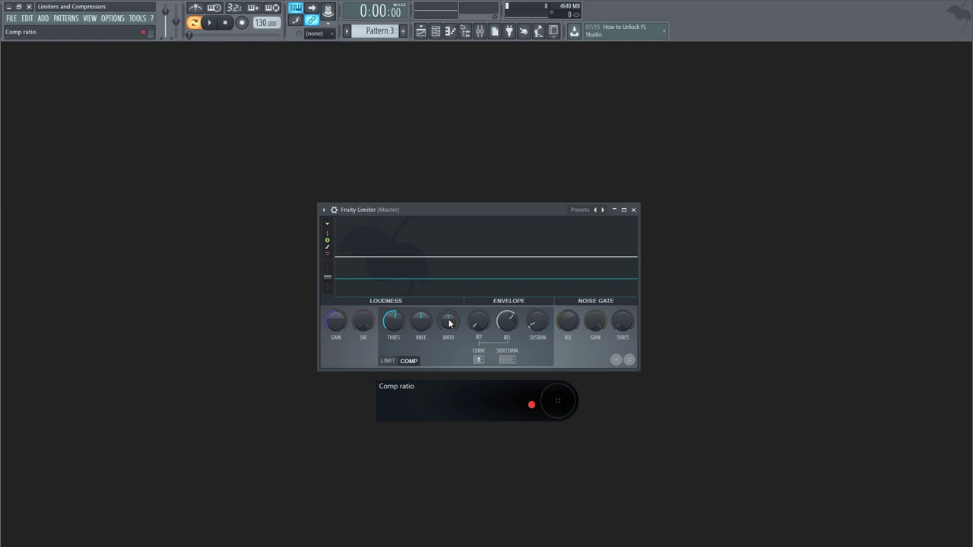
drag(449, 321, 449, 296)
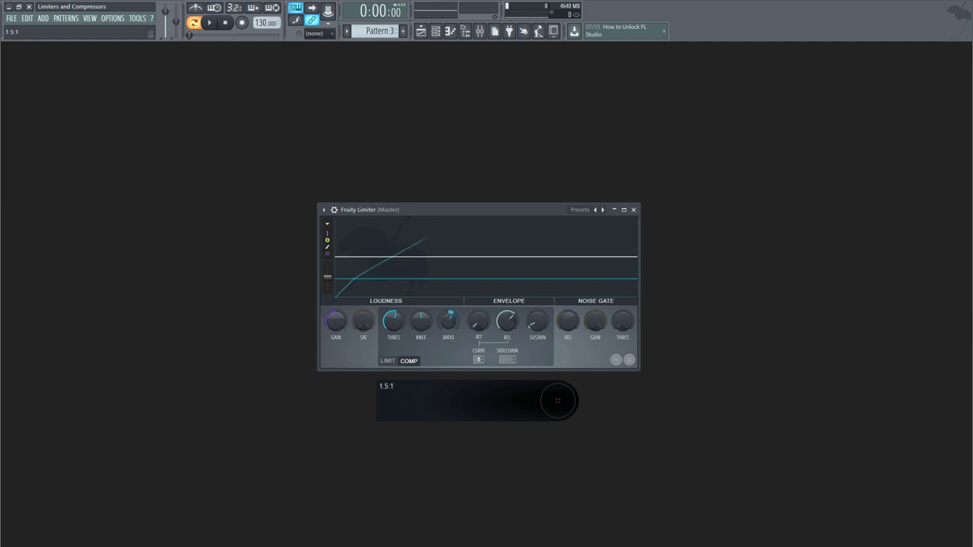
drag(449, 321, 449, 330)
Play the pattern while adjusting the compressor's threshold and ratio, and stop playback.
key(space)
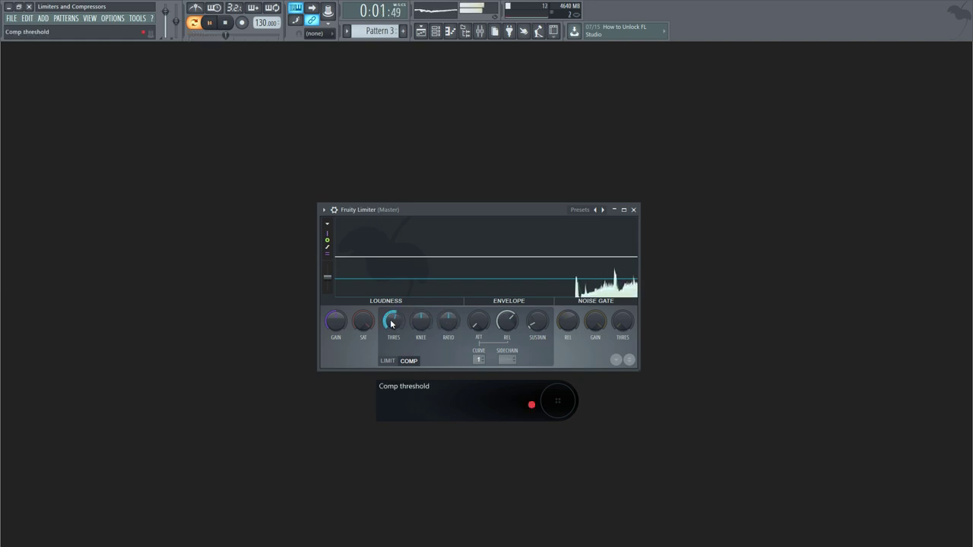
drag(400, 321, 448, 299)
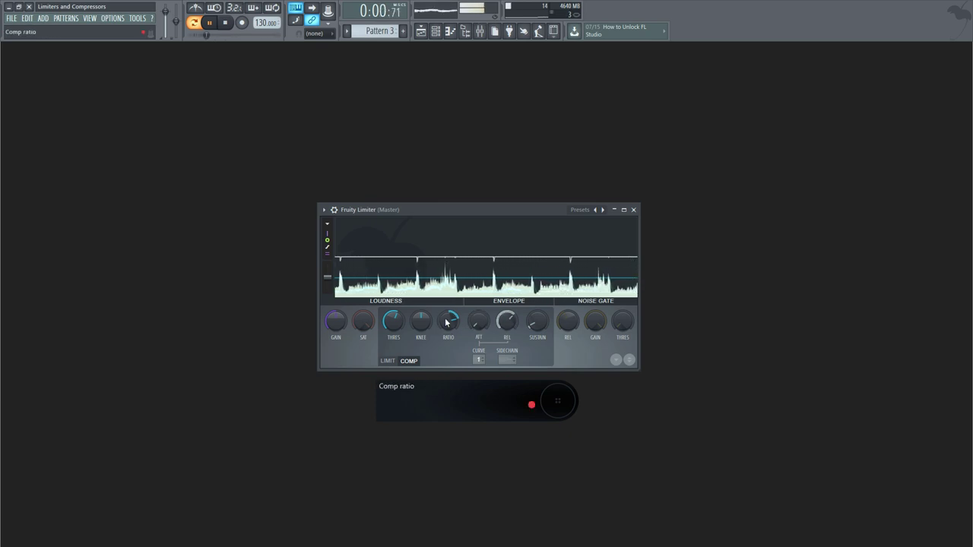
drag(449, 321, 449, 344)
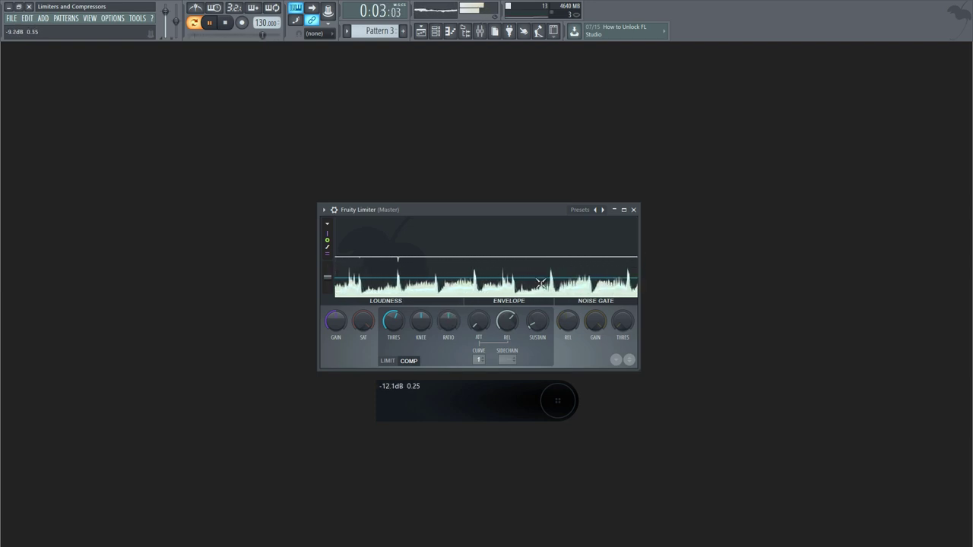
key(space)
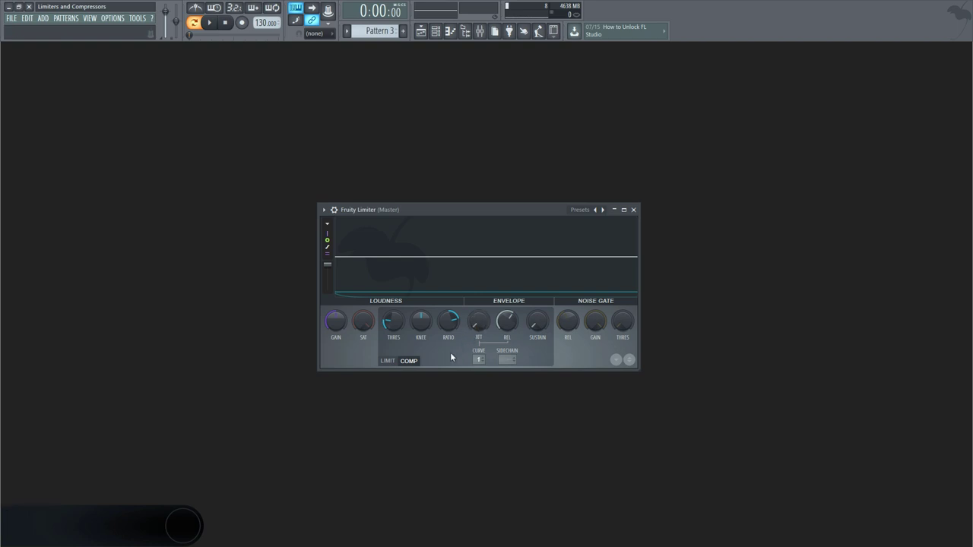
Vary the compressor's attack time, including about 24 ms, and its envelope curve while sounding test notes to compare the gain reduction.
drag(480, 326, 481, 335)
key(q)
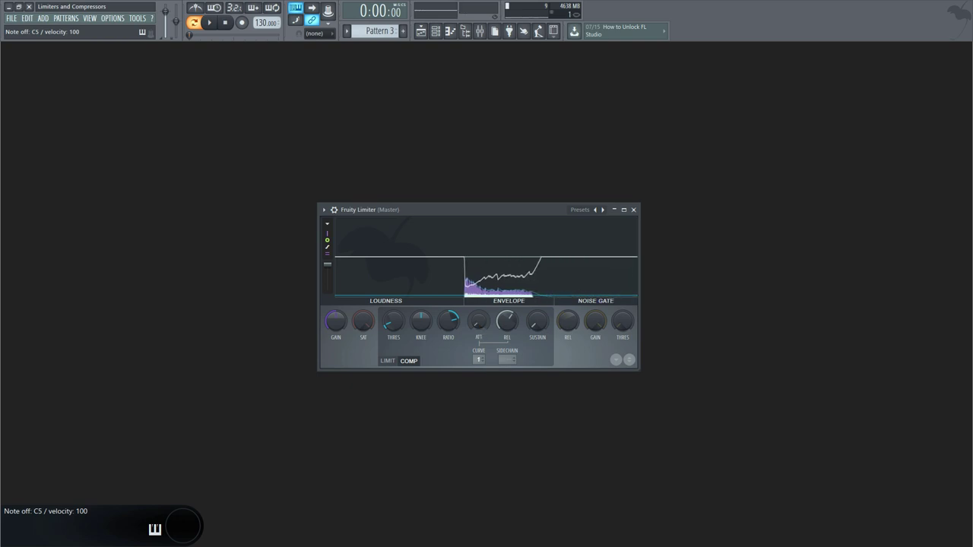
drag(478, 324, 479, 338)
key(q)
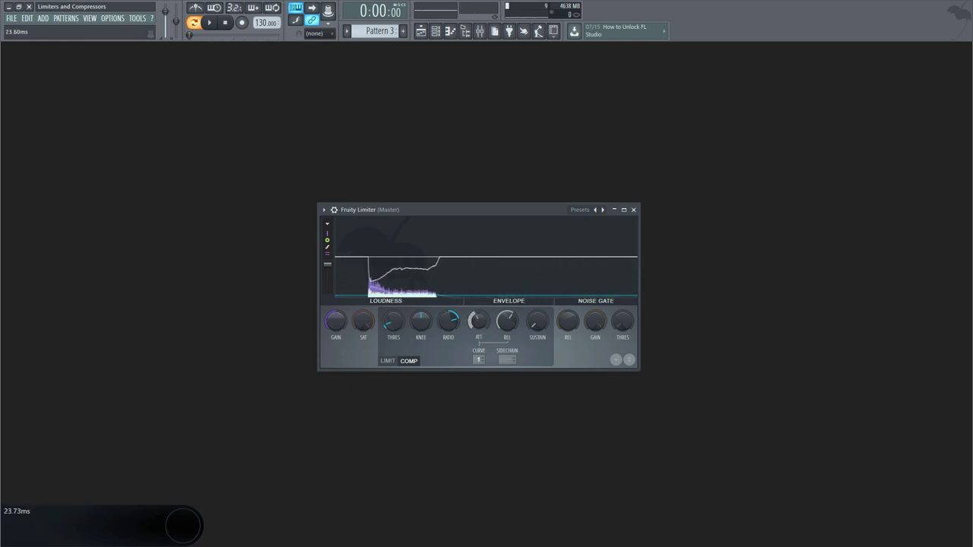
key(z)
drag(478, 321, 478, 287)
key(z)
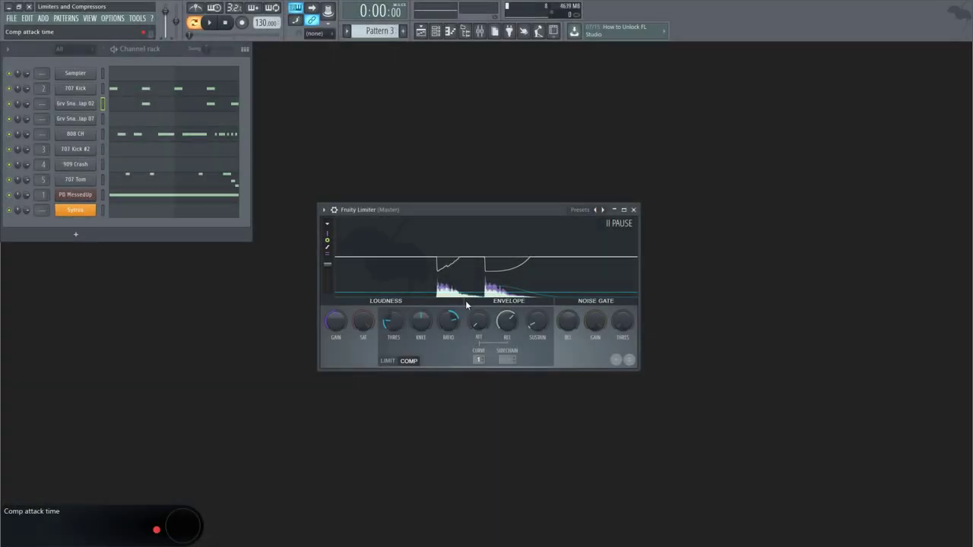
drag(478, 359, 479, 335)
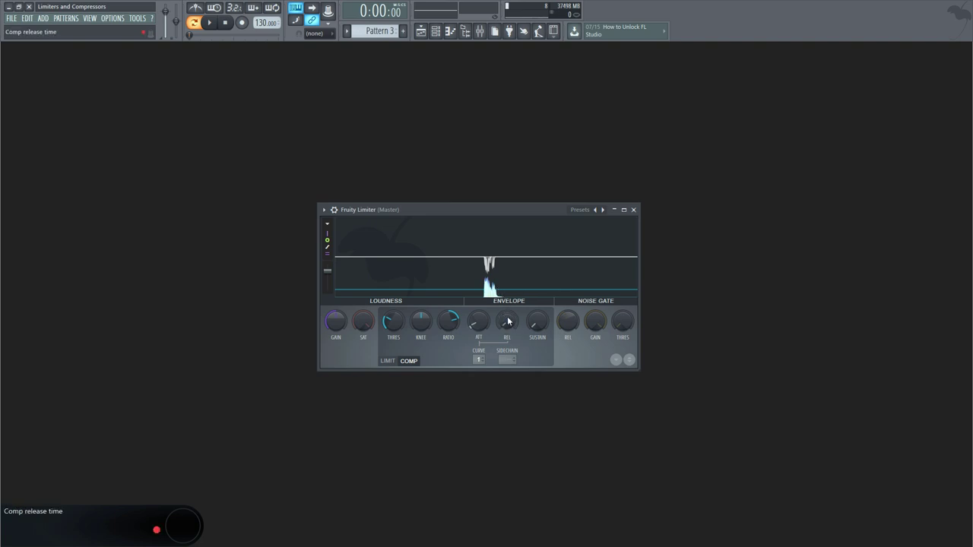
Set the compressor's release time to about 1.97 ms and try a longer release, sounding a test note for each.
drag(508, 321, 508, 340)
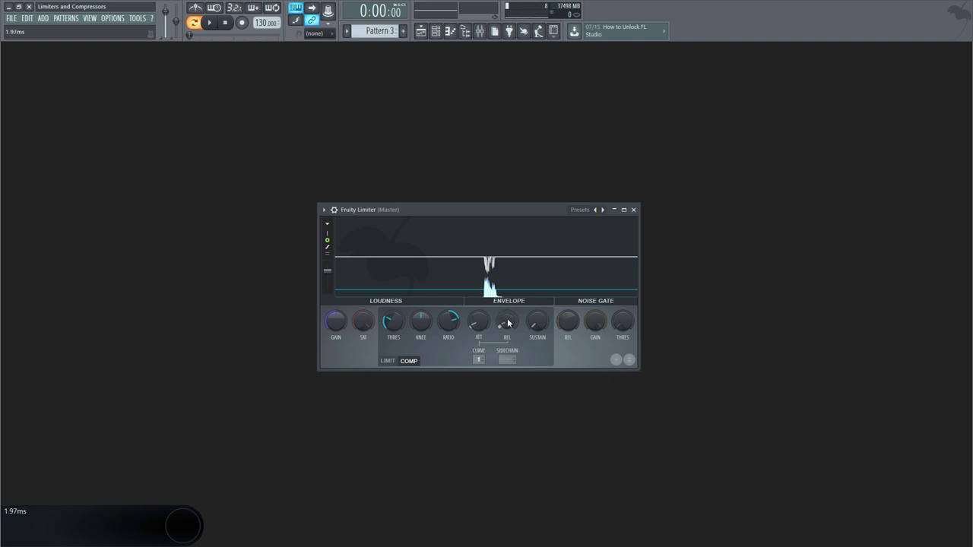
key(z)
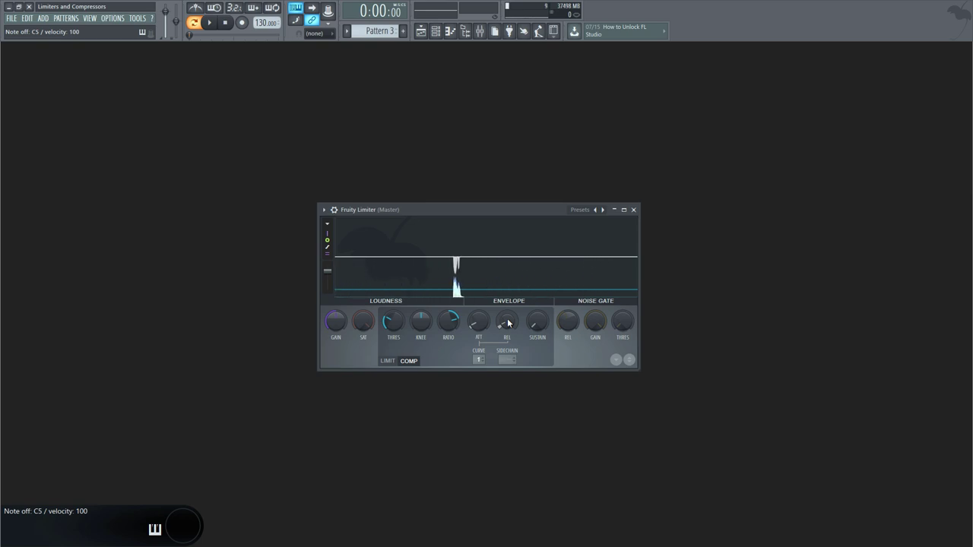
drag(502, 317, 508, 312)
key(q)
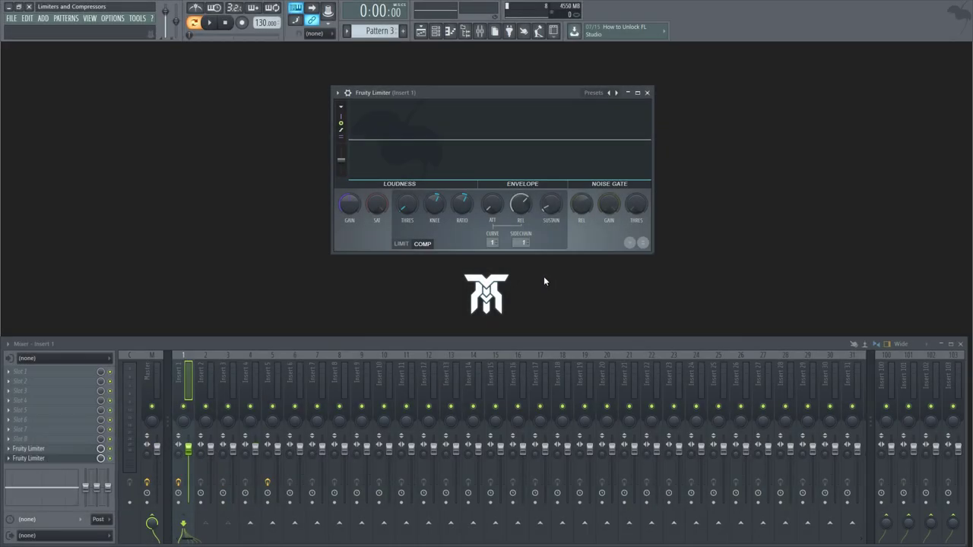
Check the sidechain sources offered by the Insert 1 Fruity Limiter and inspect the routing of Insert 3 and Insert 1.
click(521, 241)
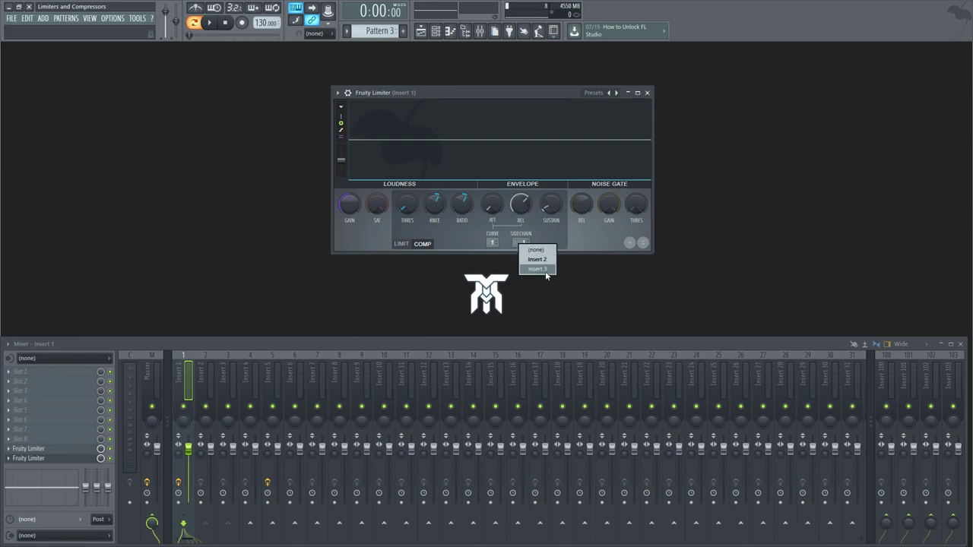
click(566, 243)
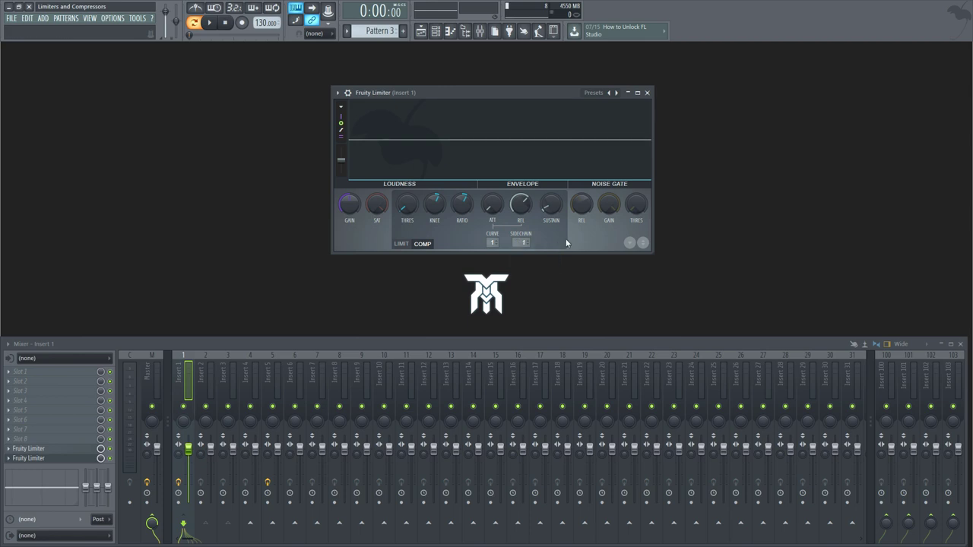
click(230, 385)
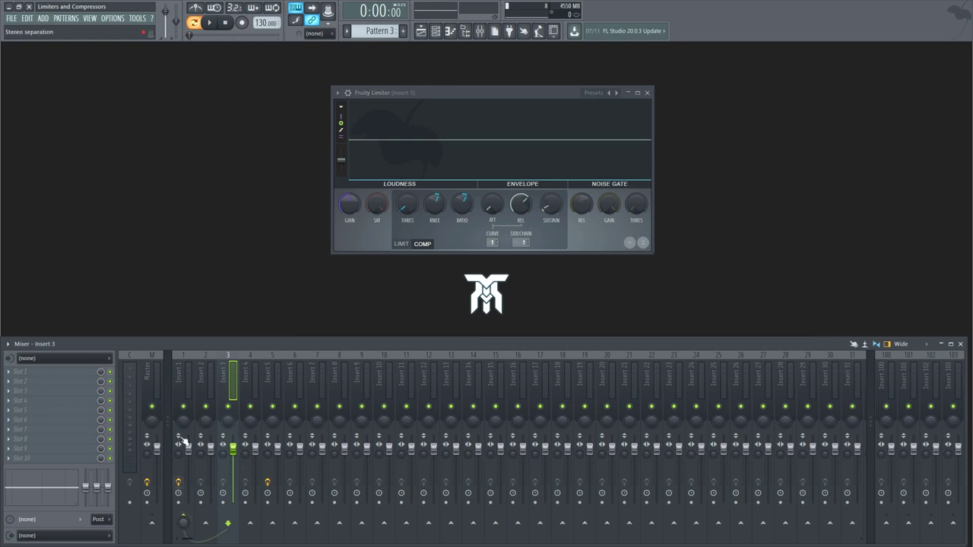
click(185, 384)
Open the Fruity Limiter on the Master track and check its sidechain sources.
click(148, 385)
click(47, 450)
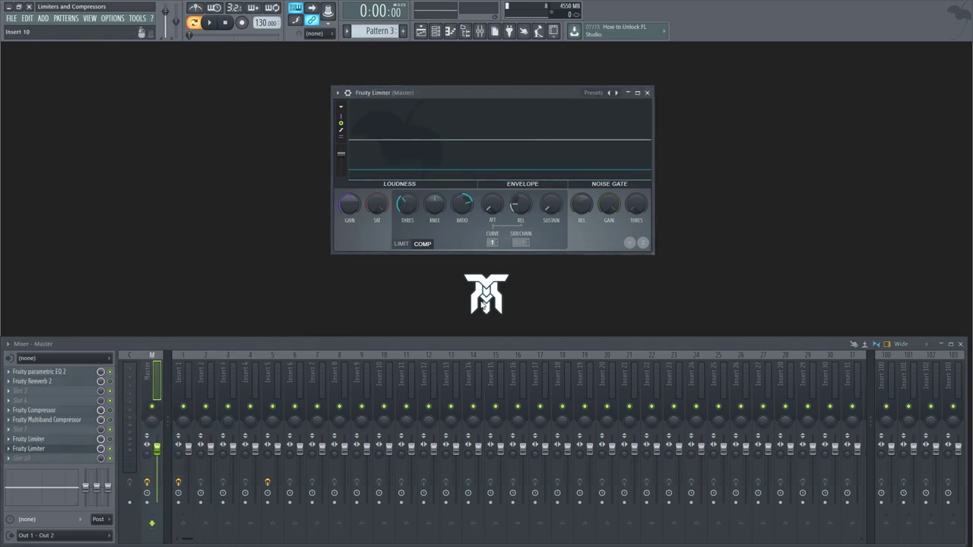
click(520, 242)
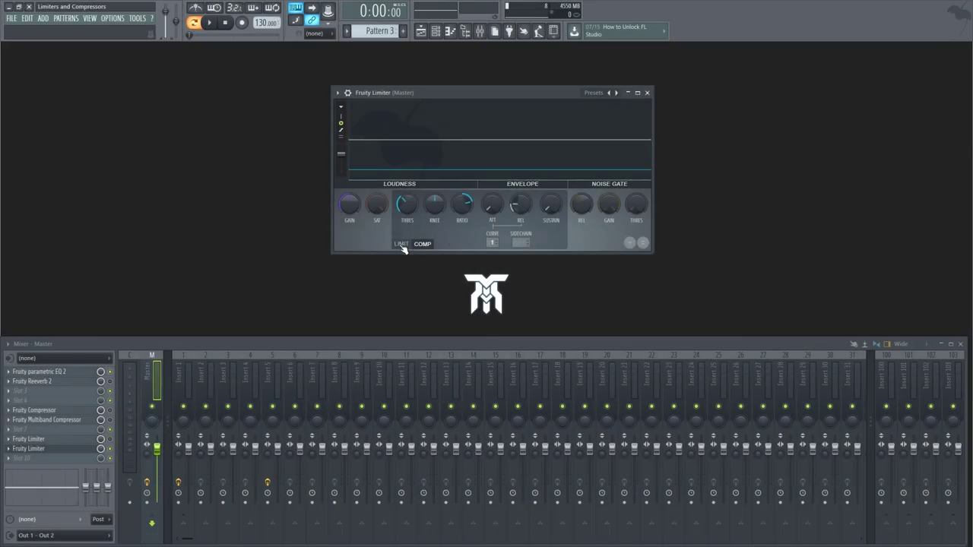
Switch the master Fruity Limiter to LIMIT mode, lower its ceiling, and sound repeated test notes against it.
click(402, 244)
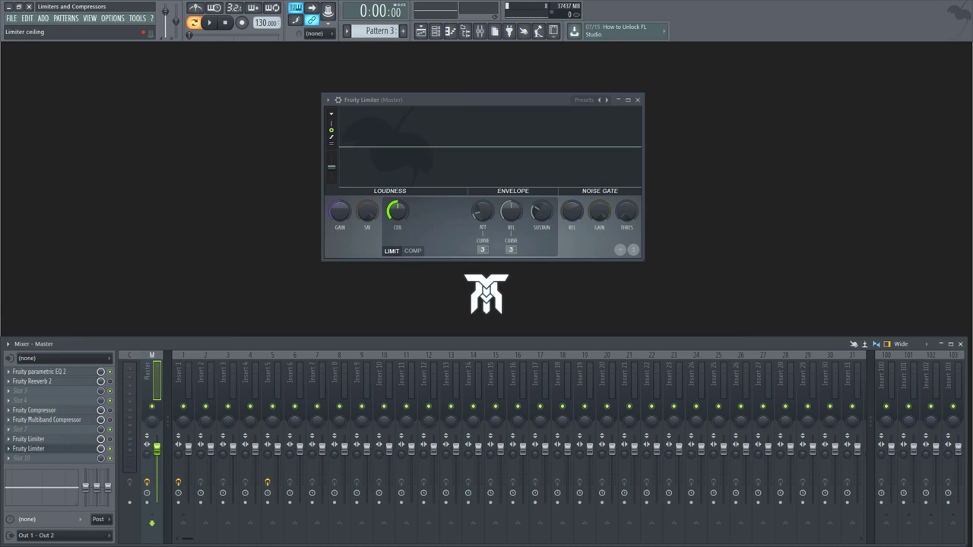
drag(398, 211, 398, 234)
key(q)
key(q)
key(q)
key(q)
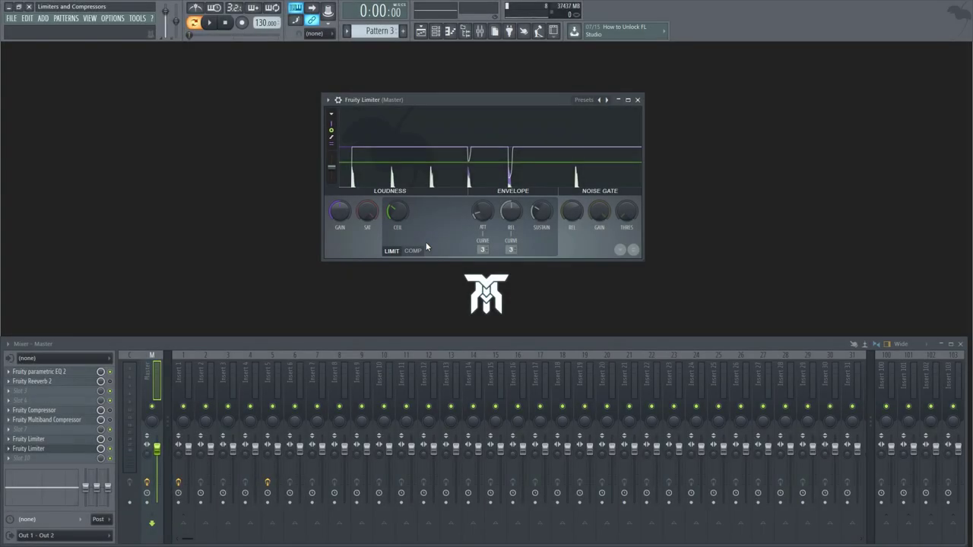
Compare the COMP controls with LIMIT mode, and adjust the noise gate controls in LIMIT mode.
click(416, 250)
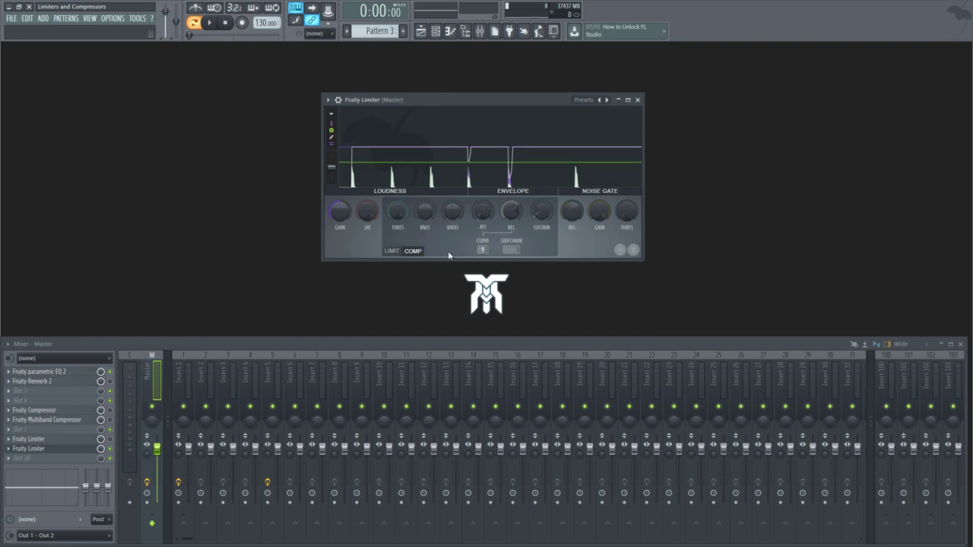
click(392, 251)
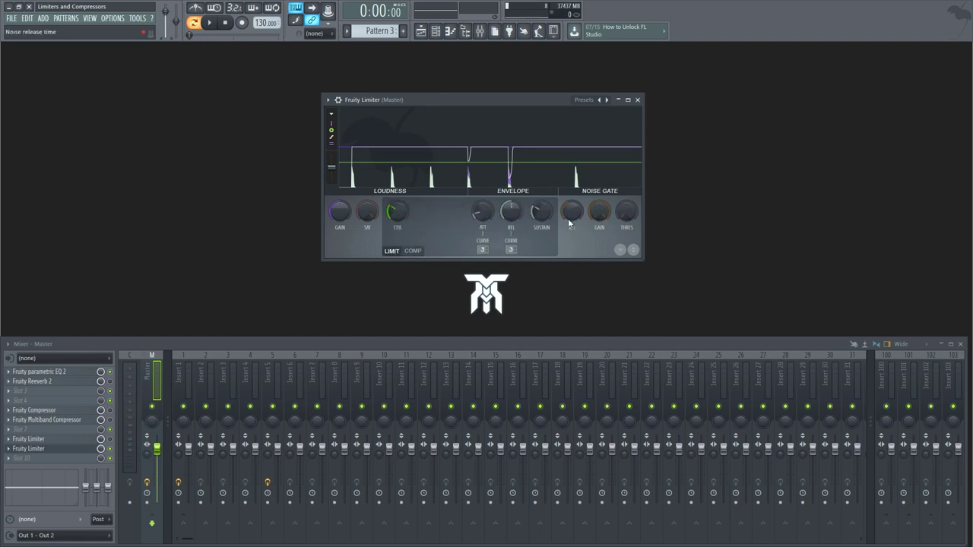
drag(571, 212, 626, 238)
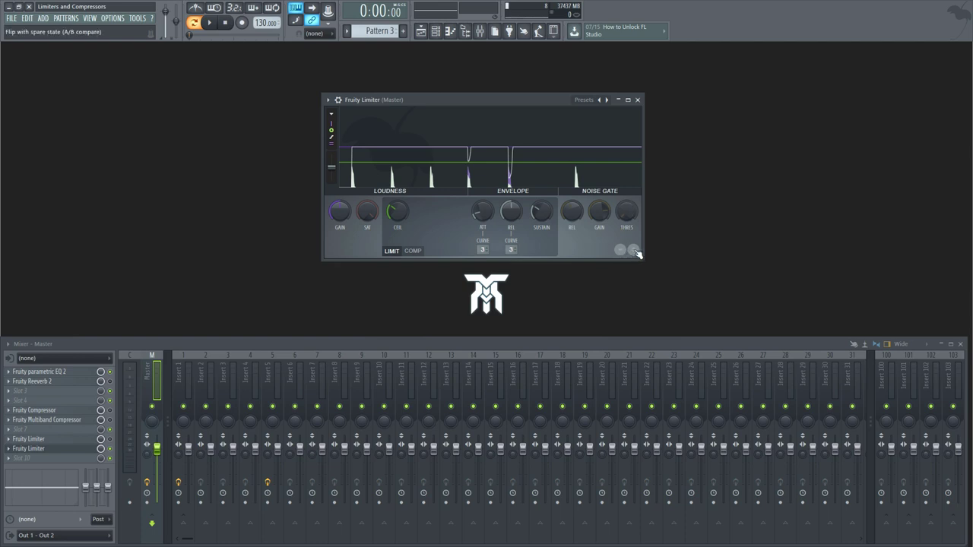
Change the noise gate gain and limiter ceiling in the spare state, and flip between the two states for an A/B comparison.
click(637, 254)
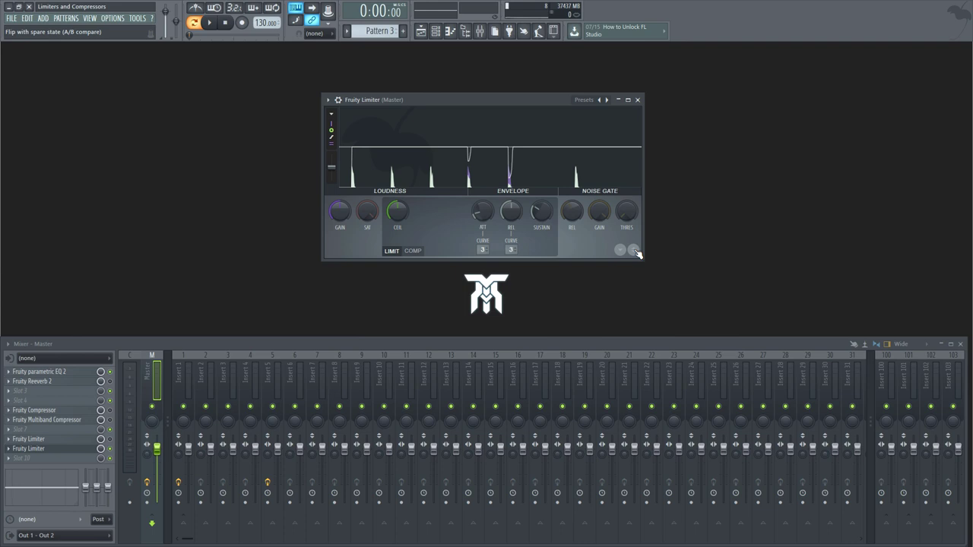
drag(602, 213, 602, 247)
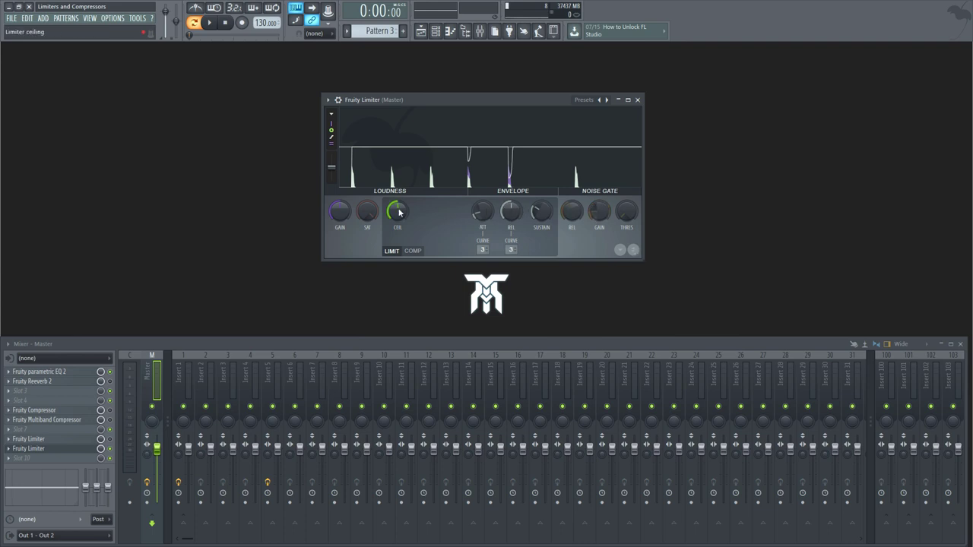
drag(400, 213, 400, 175)
click(636, 251)
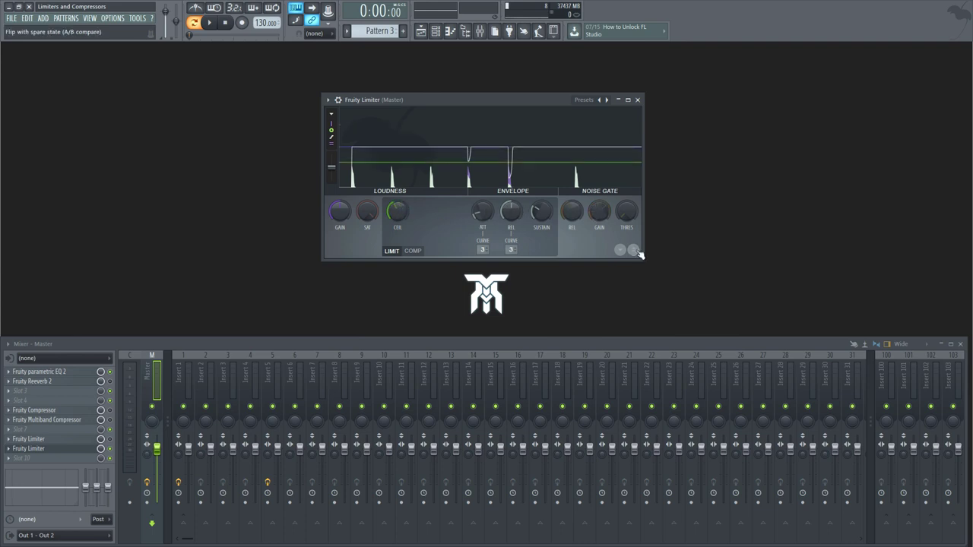
click(636, 251)
click(637, 253)
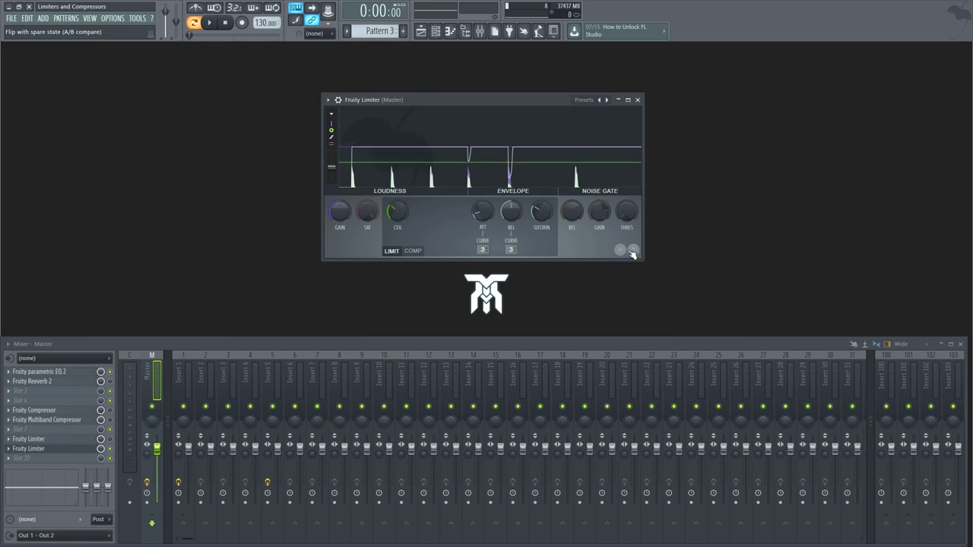